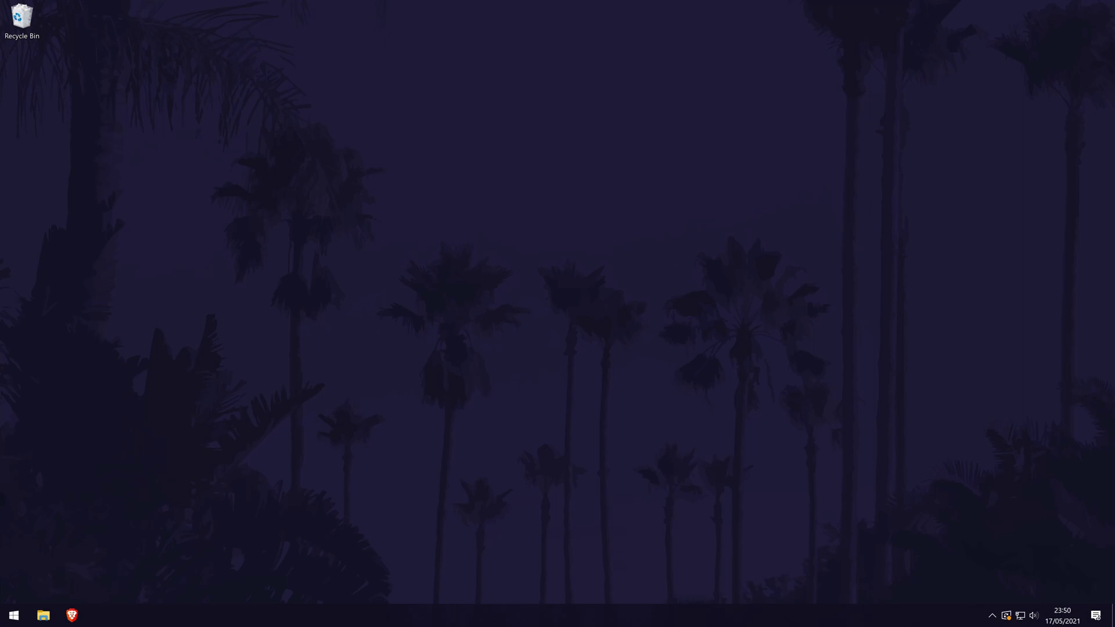
# Search the Start menu for 'dev' and launch Device Manager.
pyautogui.press('super')
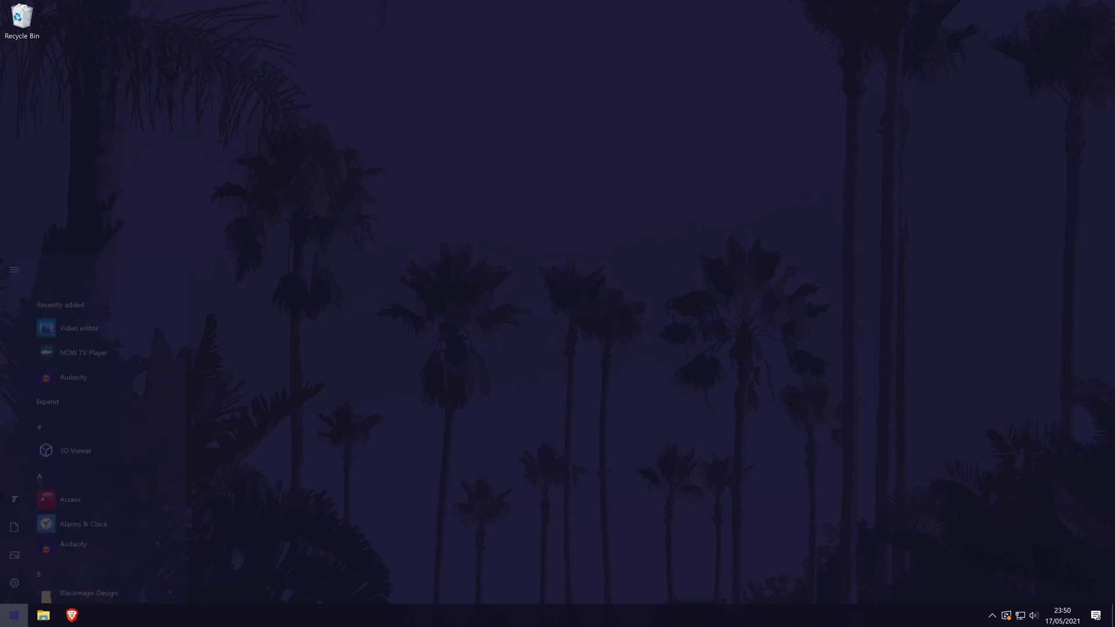
pyautogui.write('dev')
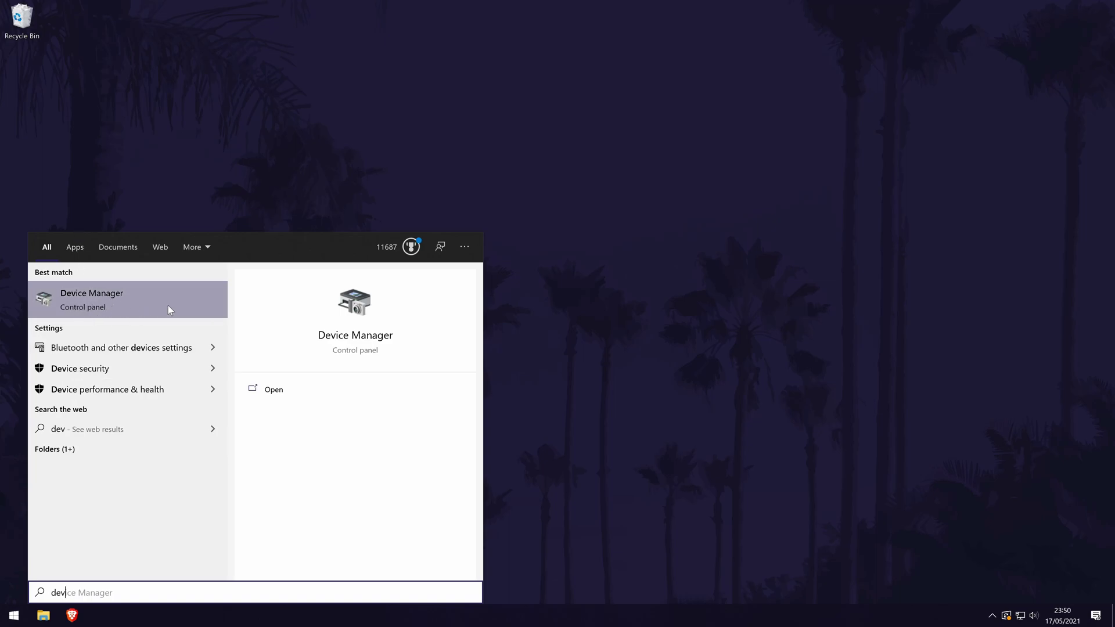
pyautogui.click(74, 299)
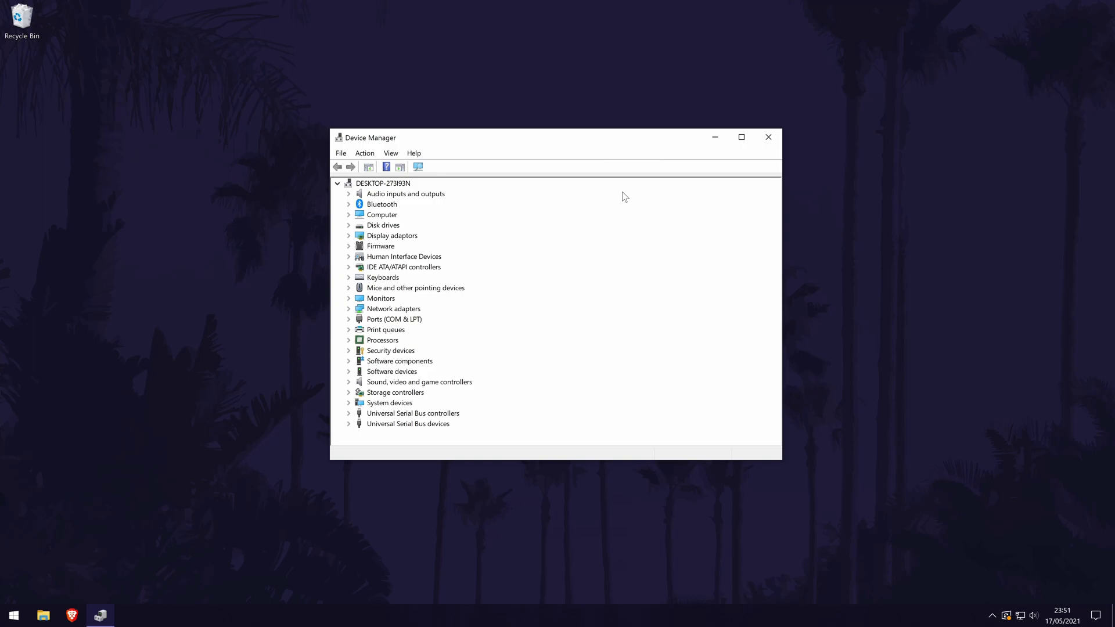
# Expand Display adaptors and open the NVIDIA GeForce RTX 3070 context menu.
pyautogui.click(392, 235)
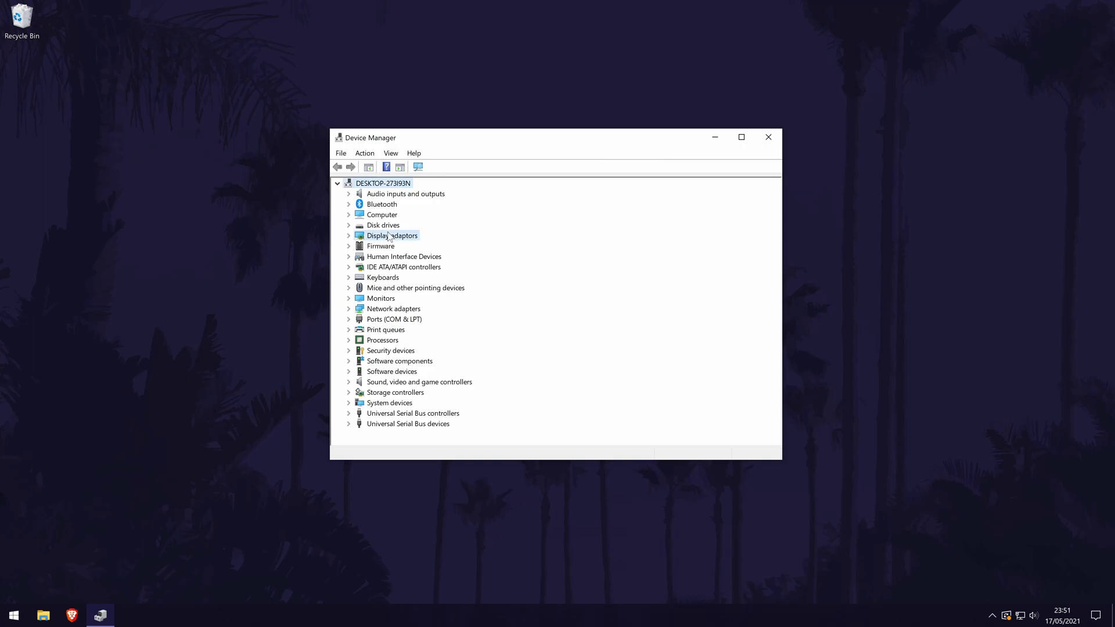
pyautogui.doubleClick(402, 238)
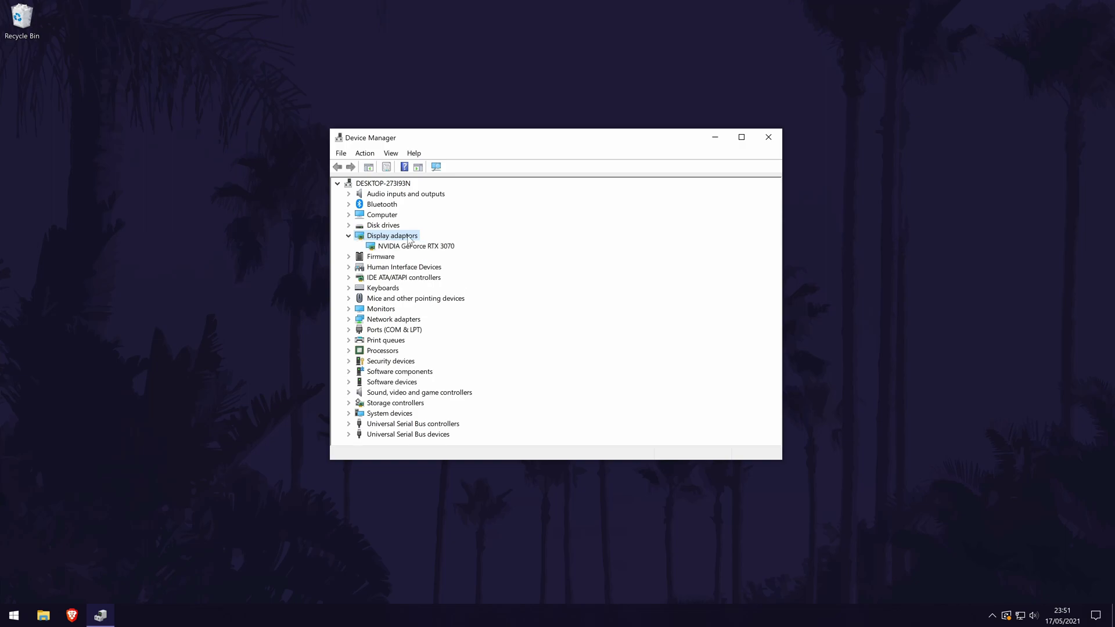
pyautogui.click(415, 246)
pyautogui.rightClick(433, 247)
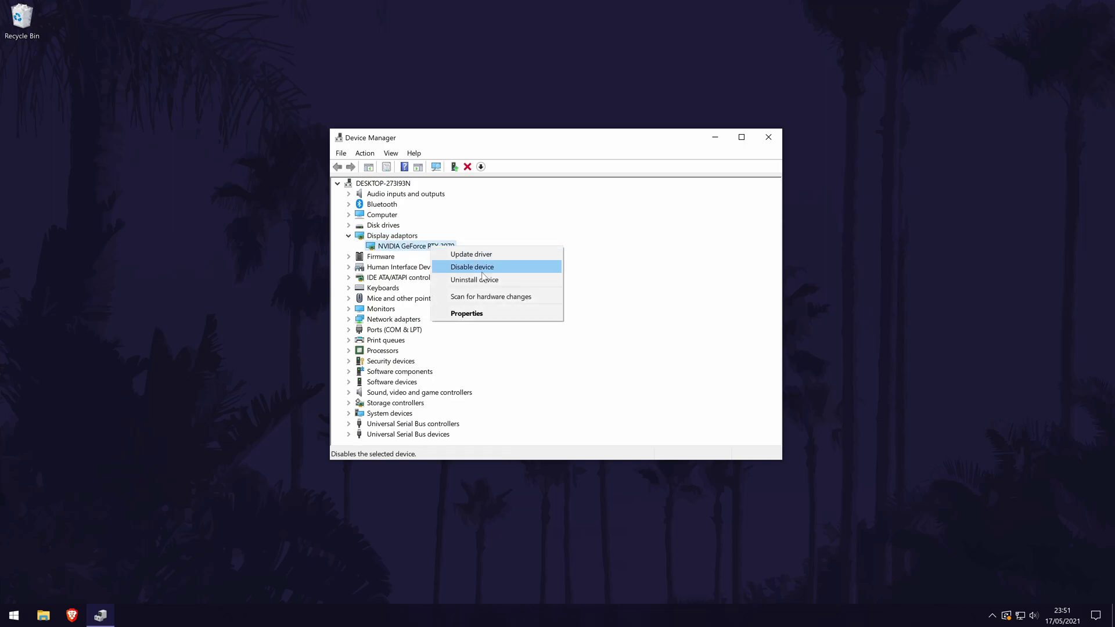
# Open the RTX 3070 Properties on the Driver tab and highlight provider NVIDIA.
pyautogui.click(483, 316)
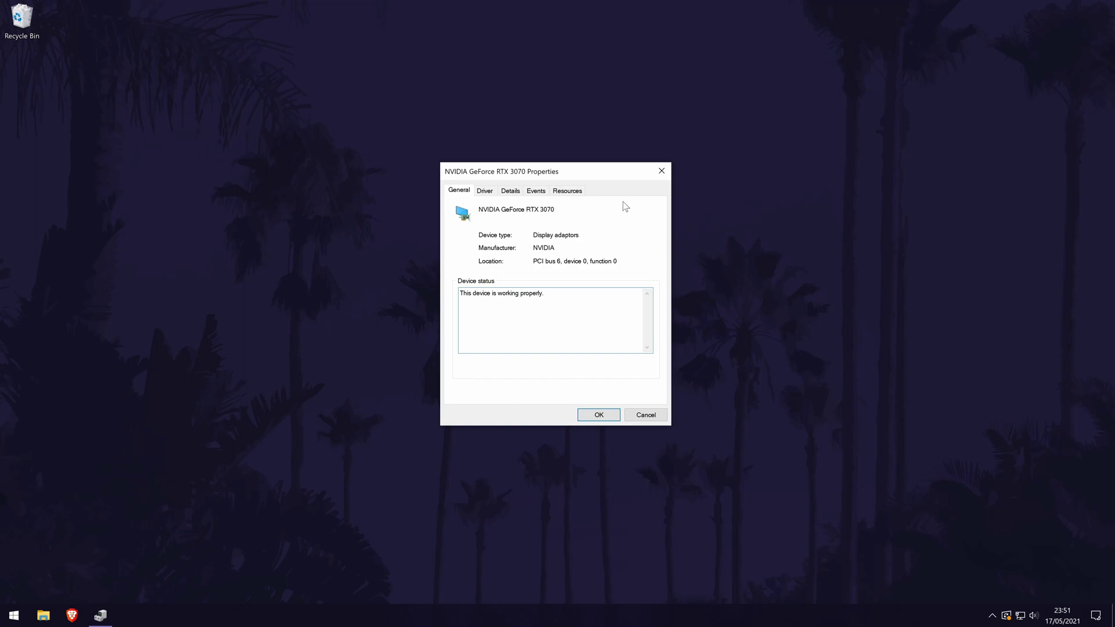
pyautogui.click(484, 191)
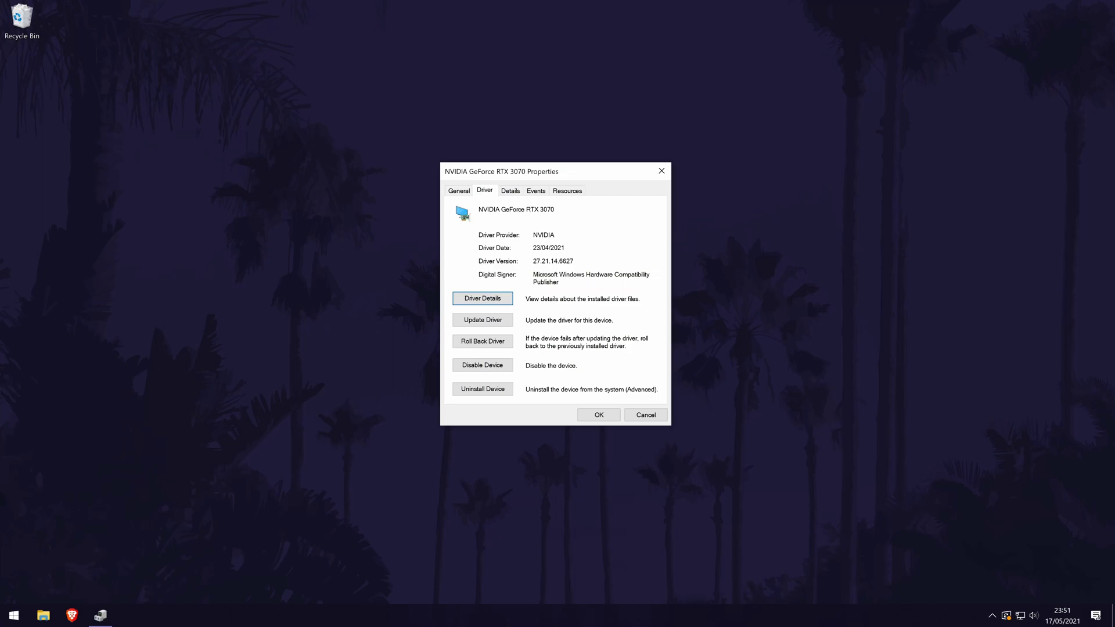
pyautogui.moveTo(533, 235); pyautogui.dragTo(556, 234)
pyautogui.click(557, 235)
# Highlight the driver date 23/04/2021 and driver version 27.21.14.6627.
pyautogui.moveTo(533, 247)
pyautogui.mouseDown()
pyautogui.moveTo(566, 248)
pyautogui.moveTo(575, 260)
pyautogui.mouseUp()
pyautogui.click(571, 247)
pyautogui.click(592, 274)
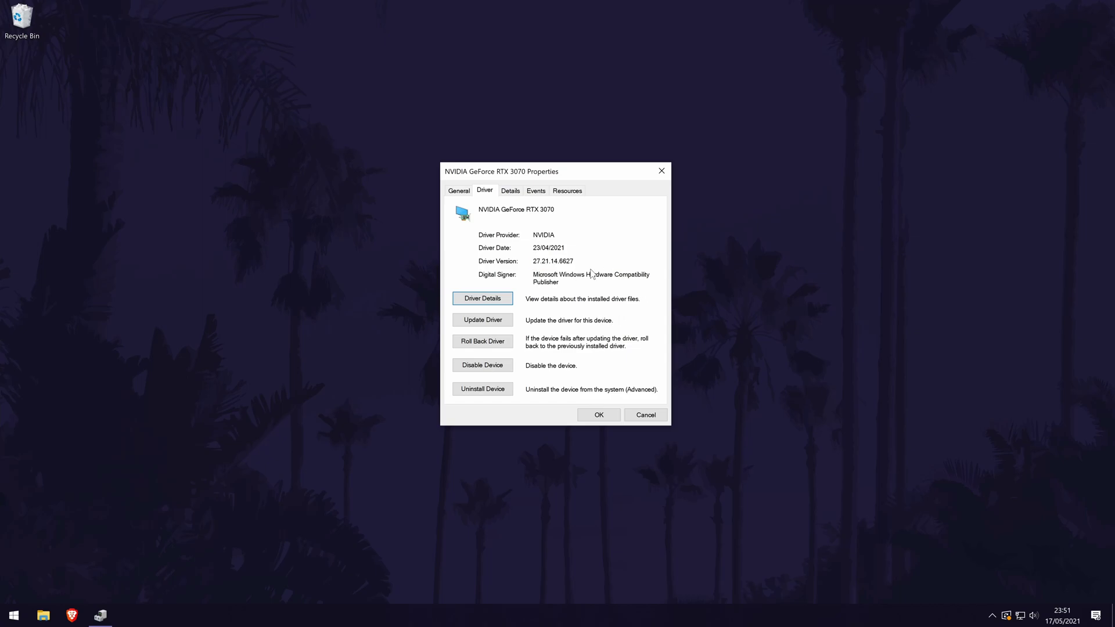